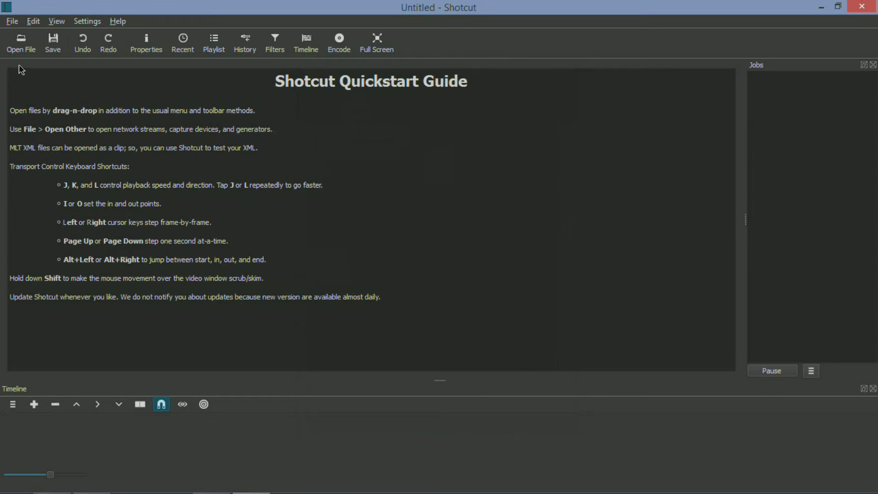
Open intro80001-0145.avi, preview it briefly, and append it to the V1 track.
click(21, 43)
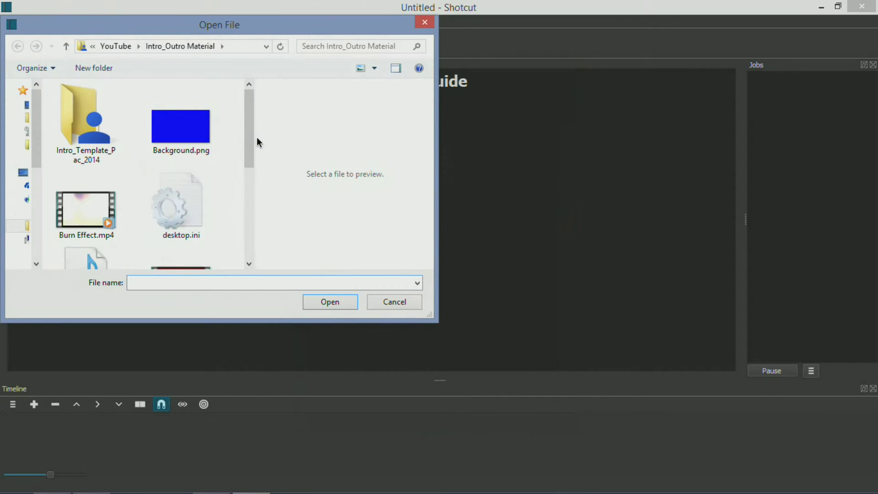
drag(256, 137, 243, 226)
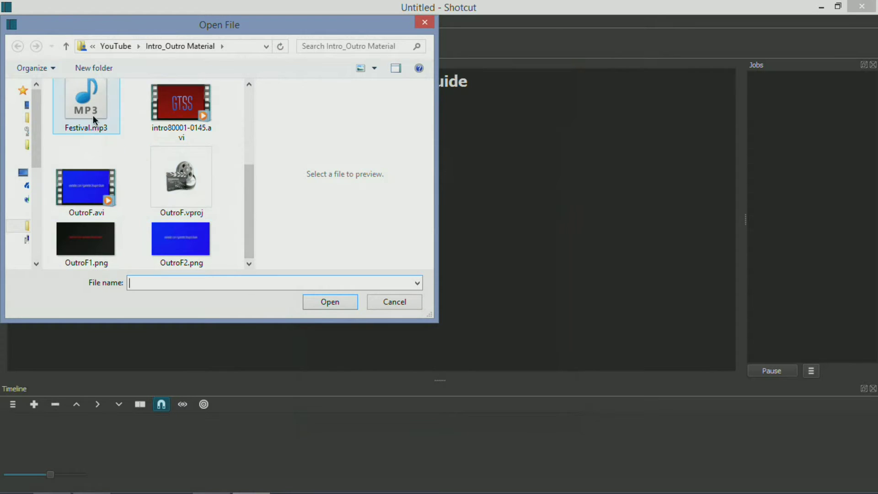
click(181, 106)
click(314, 302)
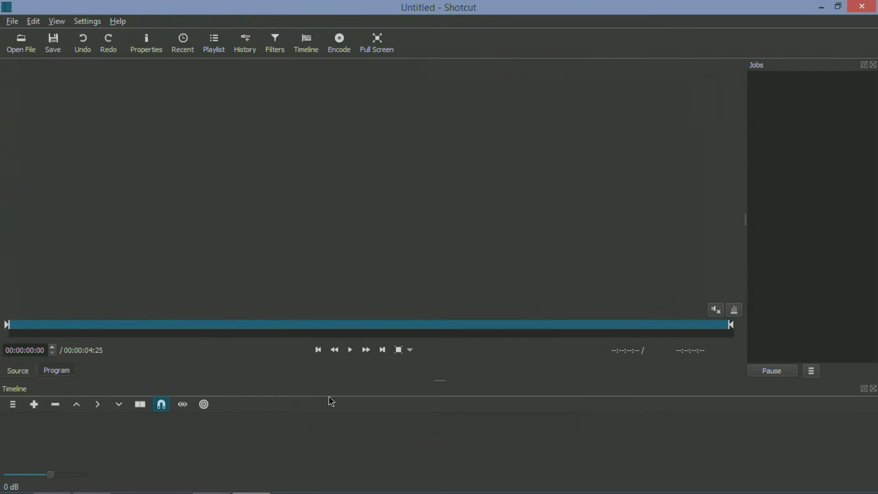
click(350, 350)
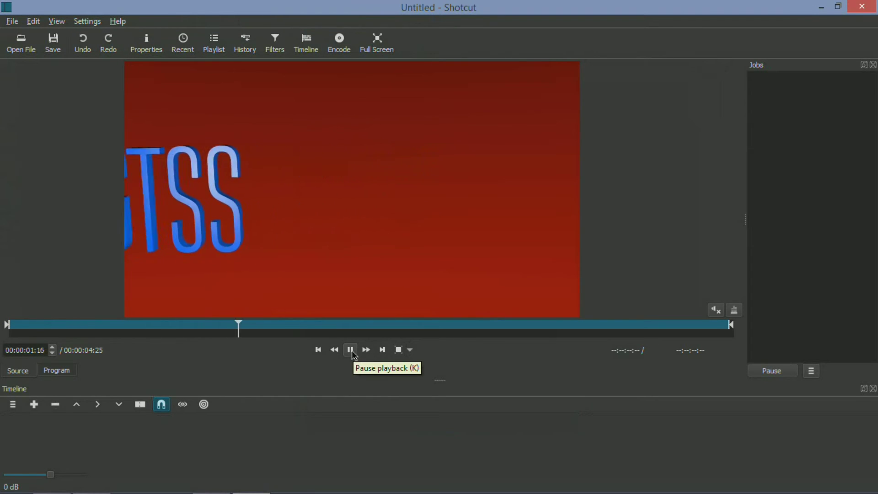
click(350, 350)
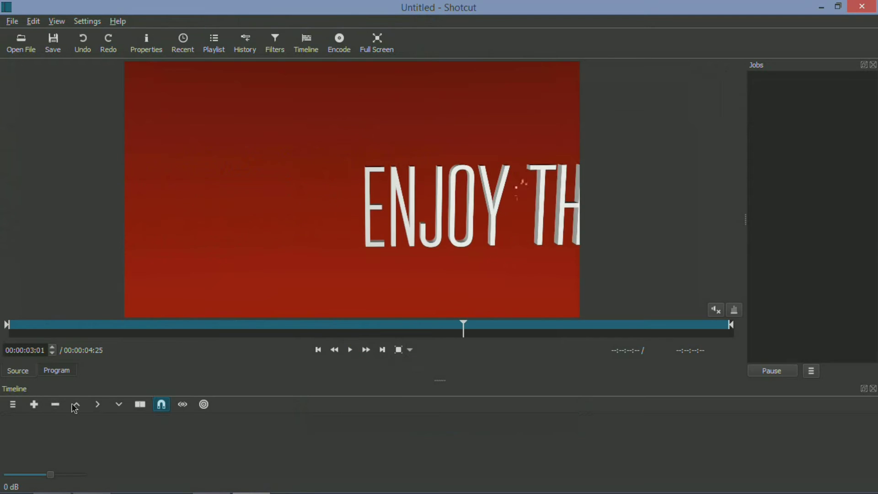
click(34, 404)
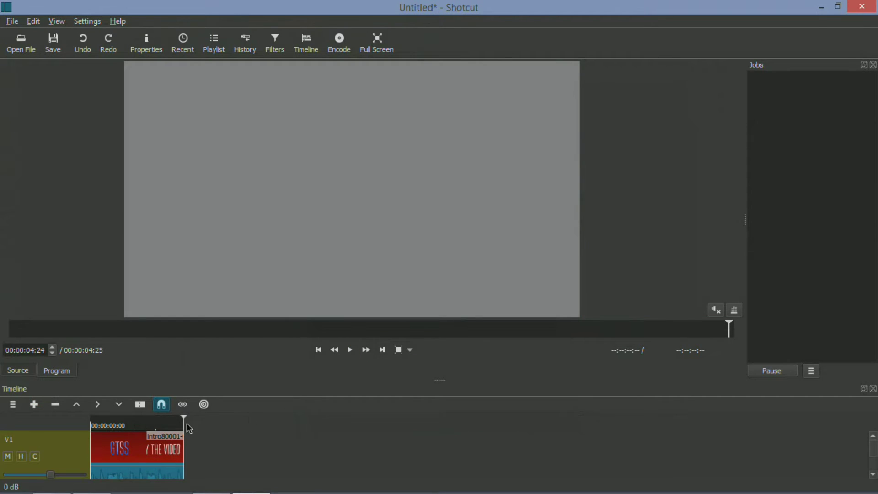
Open the blue Background.png image and append it after the intro on V1.
click(29, 47)
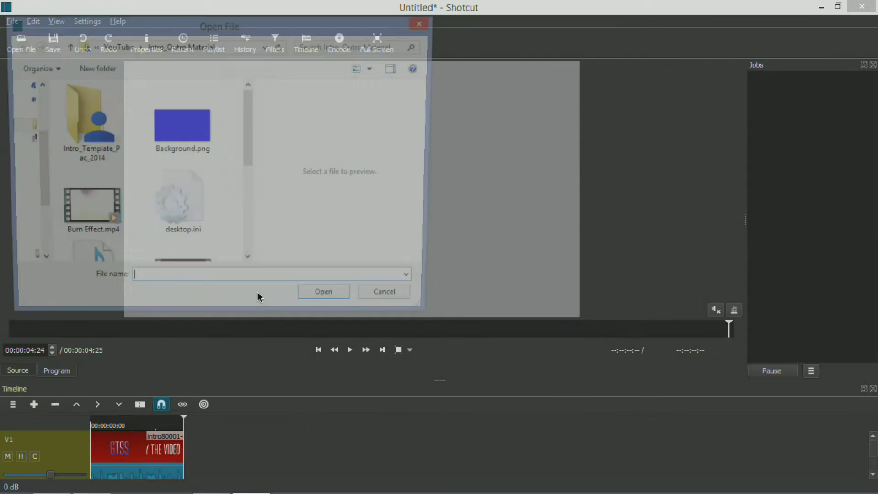
scroll(240, 142, down, 5)
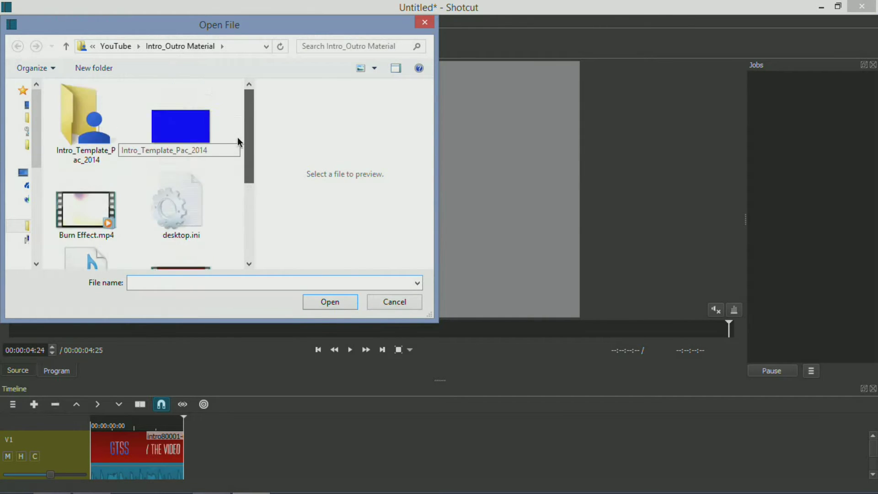
scroll(238, 142, down, 5)
click(190, 239)
drag(248, 219, 247, 137)
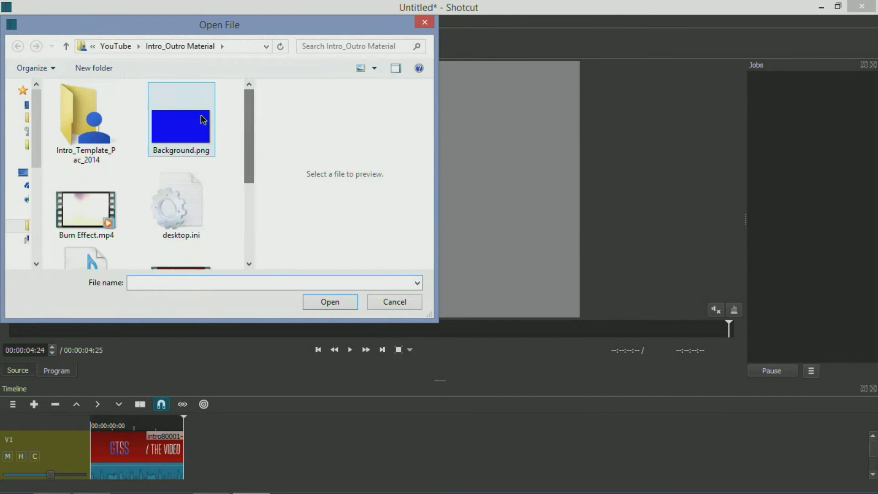
click(186, 108)
click(329, 302)
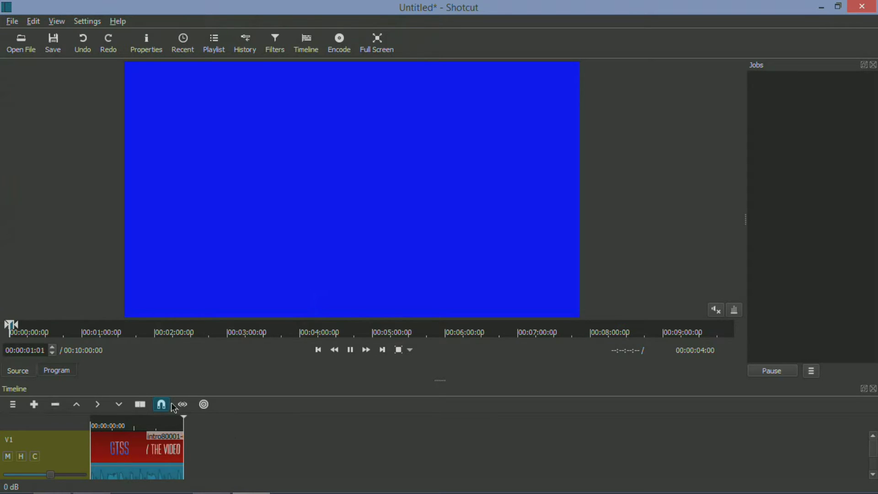
click(34, 404)
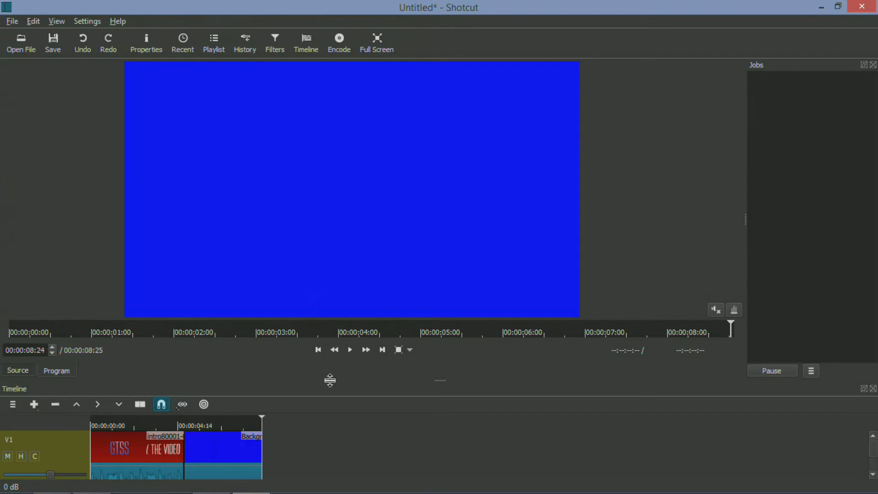
mouse_move(264, 422)
mouse_down()
mouse_move(182, 425)
mouse_move(270, 427)
mouse_up()
Add an empty V2 video track above V1 and enlarge the timeline to show both tracks.
right_click(198, 435)
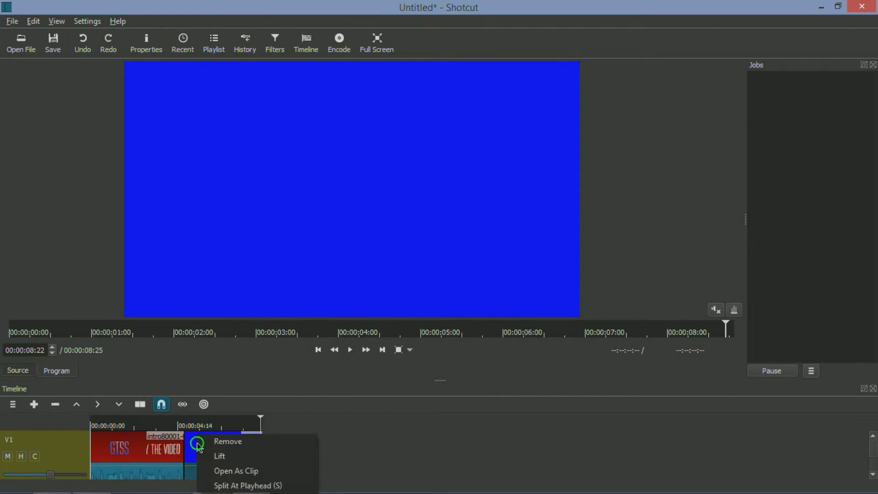
click(331, 397)
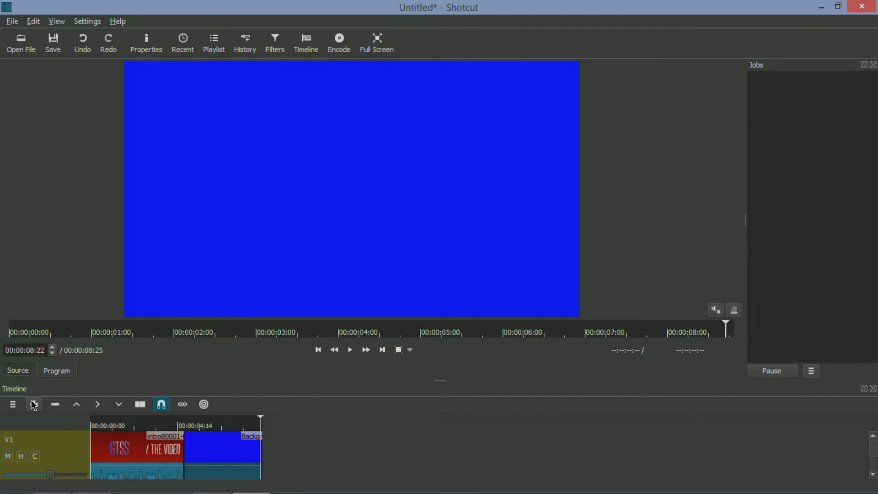
right_click(63, 455)
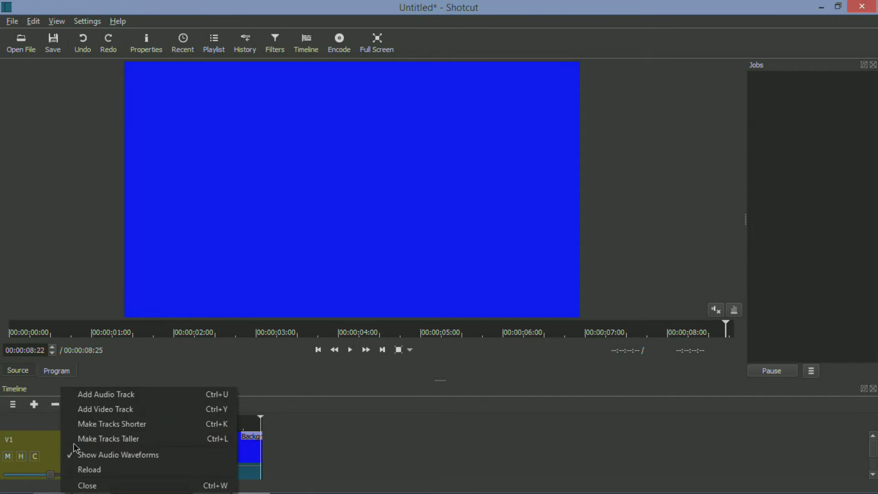
click(102, 410)
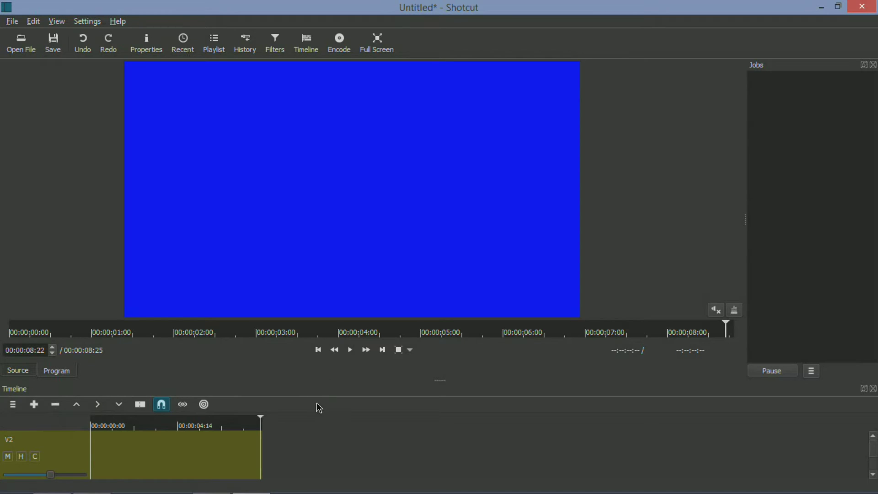
drag(323, 379, 324, 273)
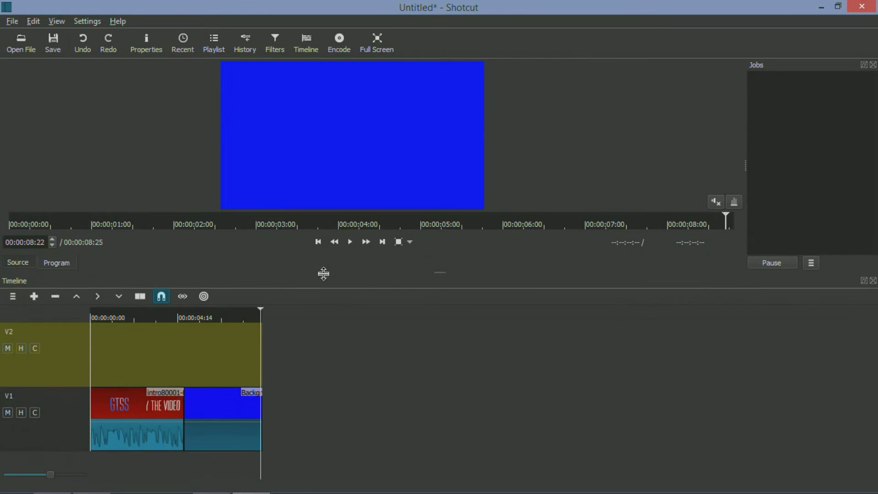
click(147, 43)
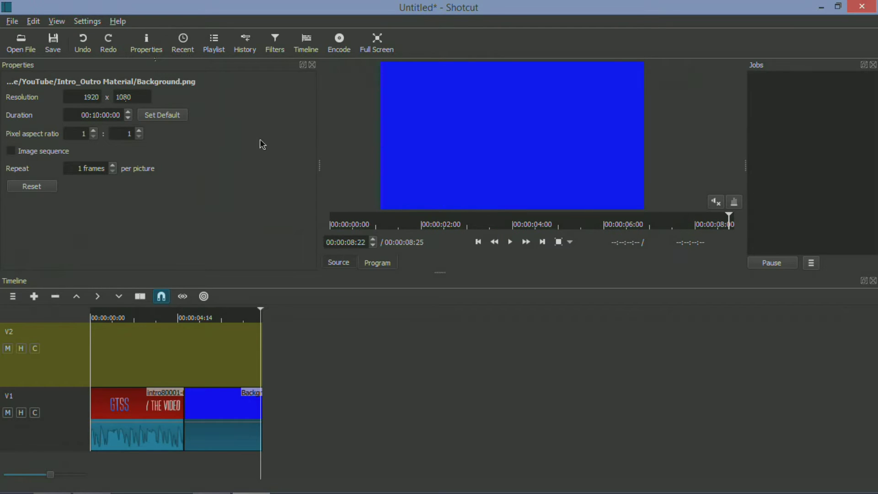
click(313, 65)
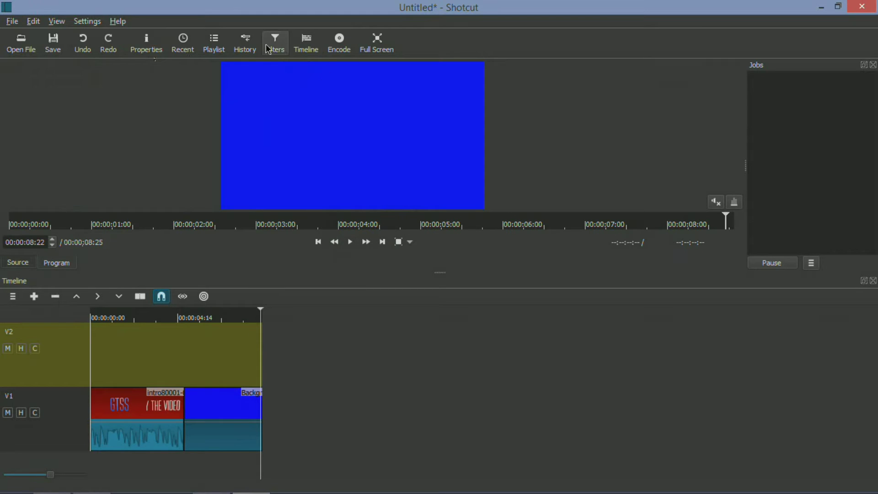
Try a Vignette filter at 53% radius on the background clip, then remove it.
click(288, 52)
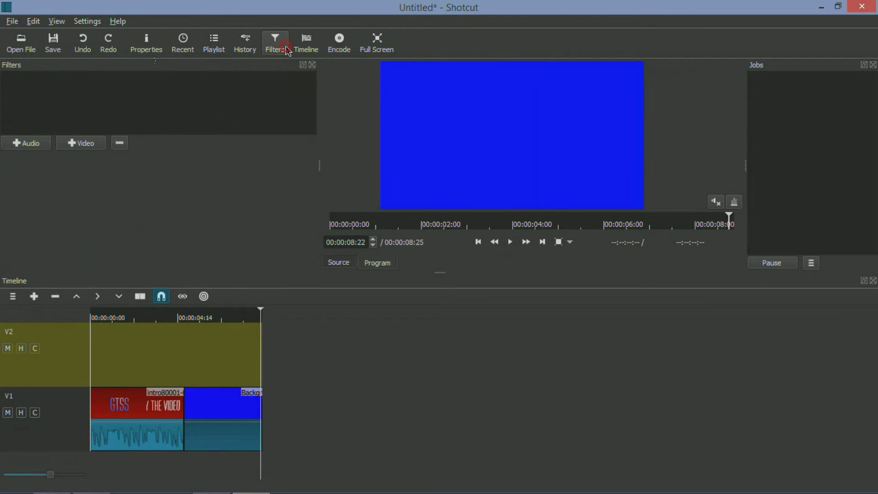
click(70, 143)
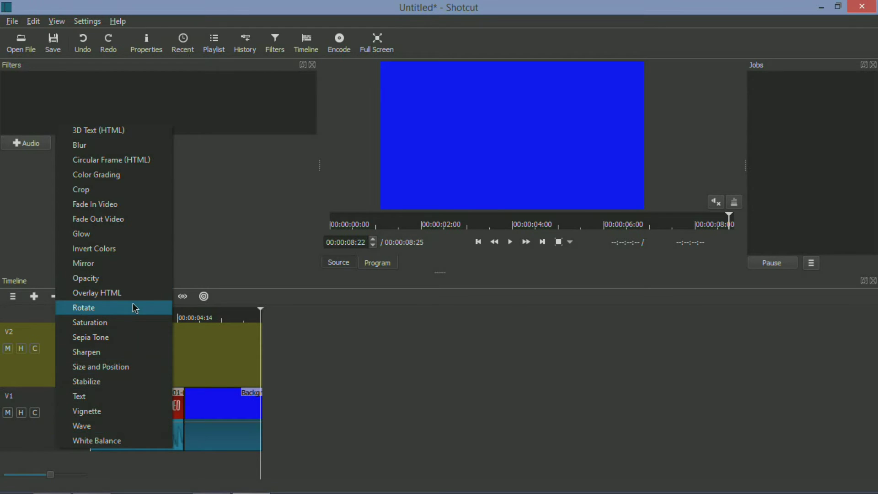
click(102, 410)
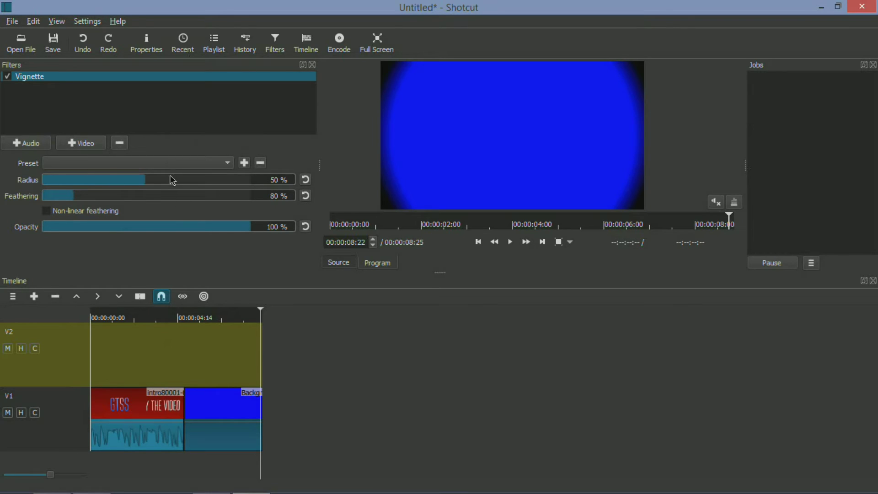
drag(172, 181, 151, 181)
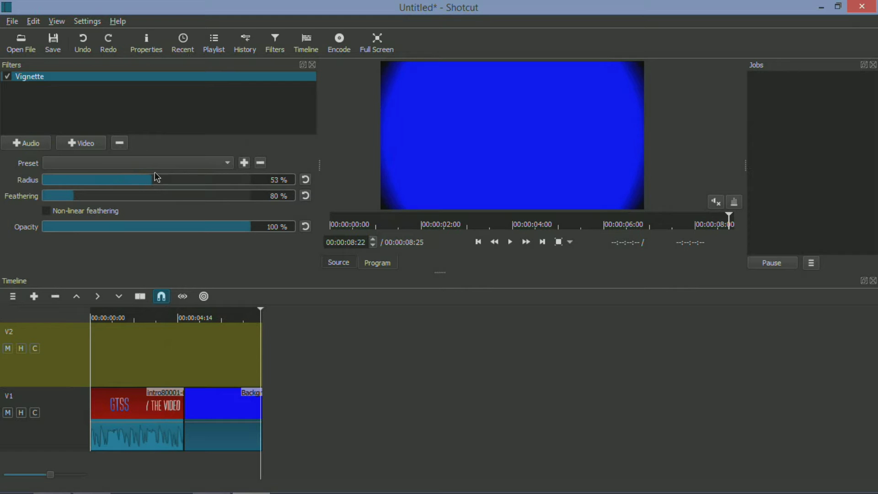
click(273, 349)
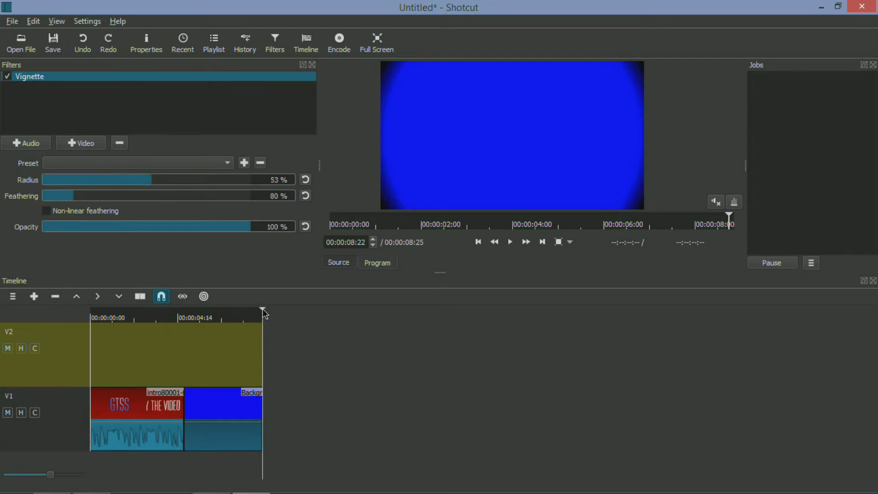
mouse_move(264, 313)
mouse_down()
mouse_move(176, 317)
mouse_move(243, 319)
mouse_up()
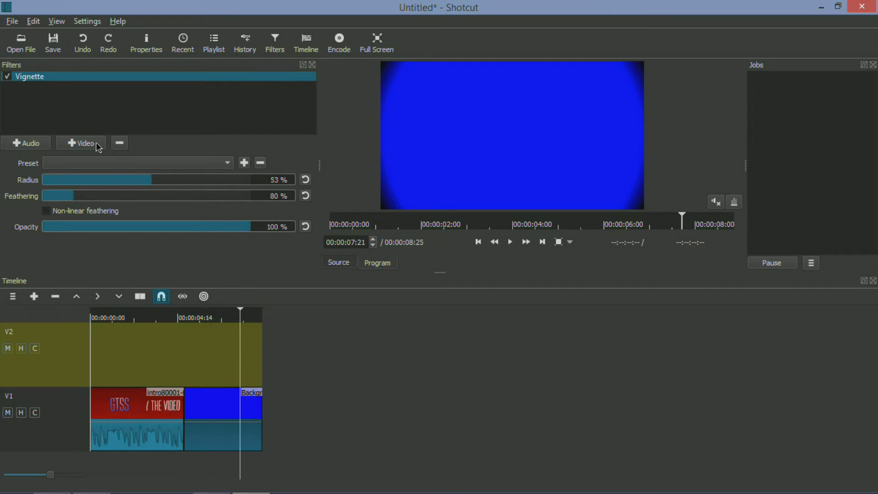
click(121, 144)
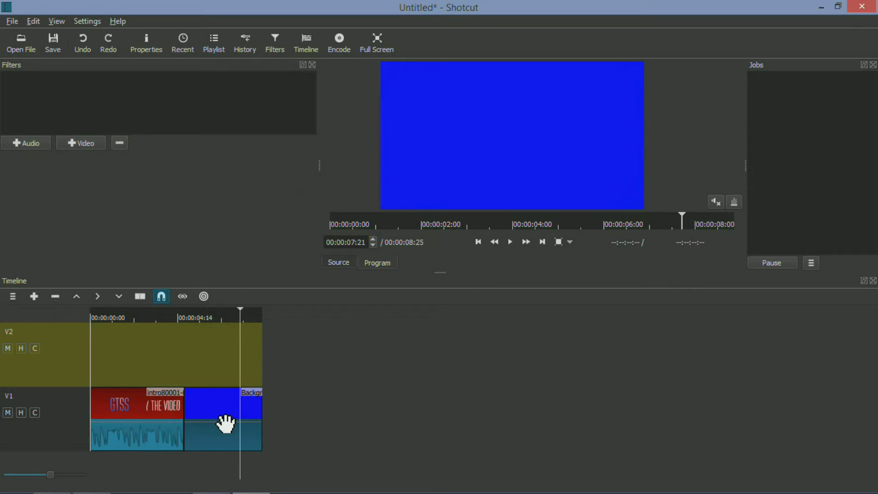
Move the Background clip to the start of V2 and stretch it to the intro's 4:25 length.
drag(225, 417, 109, 342)
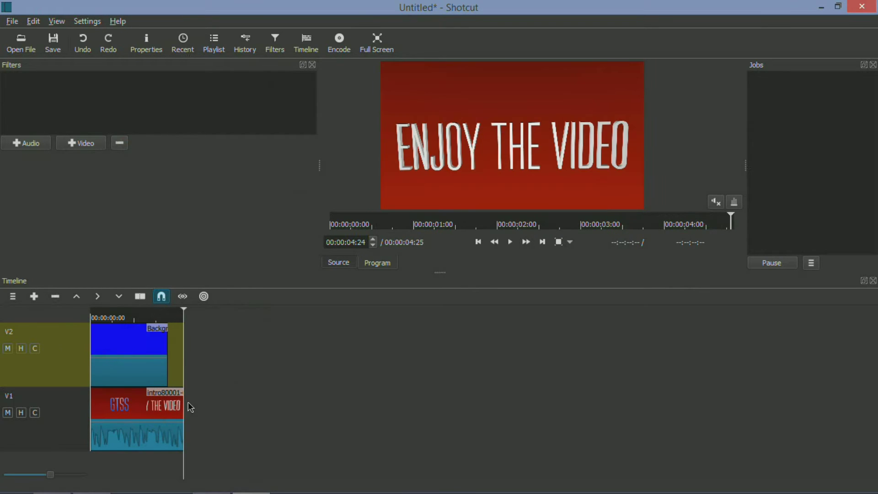
drag(167, 355, 183, 359)
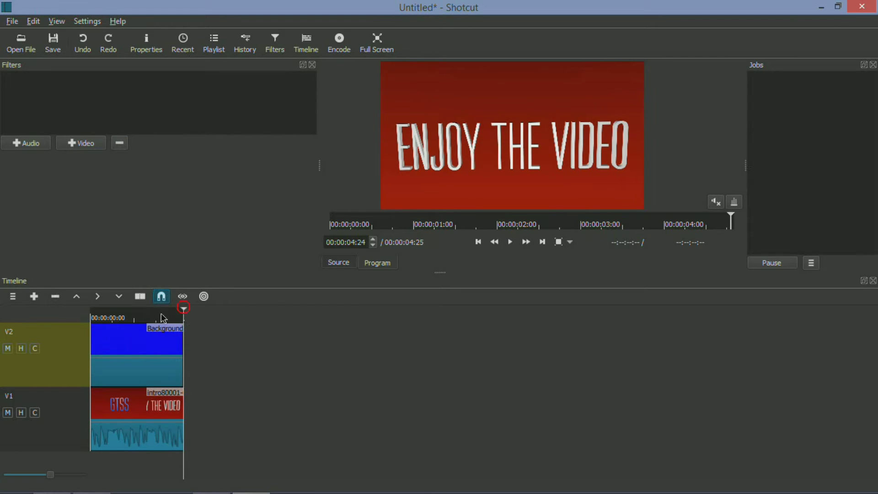
click(127, 318)
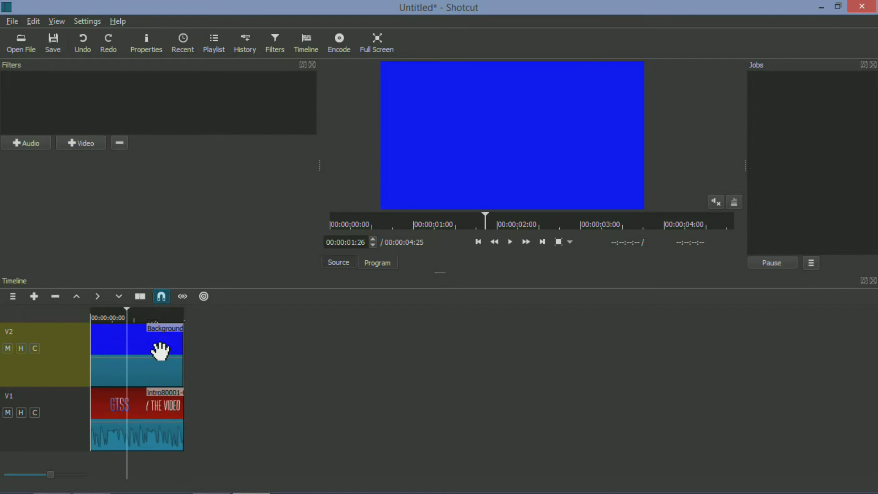
Add a Size and Position filter to the Background clip and enter a 1280 width.
click(90, 144)
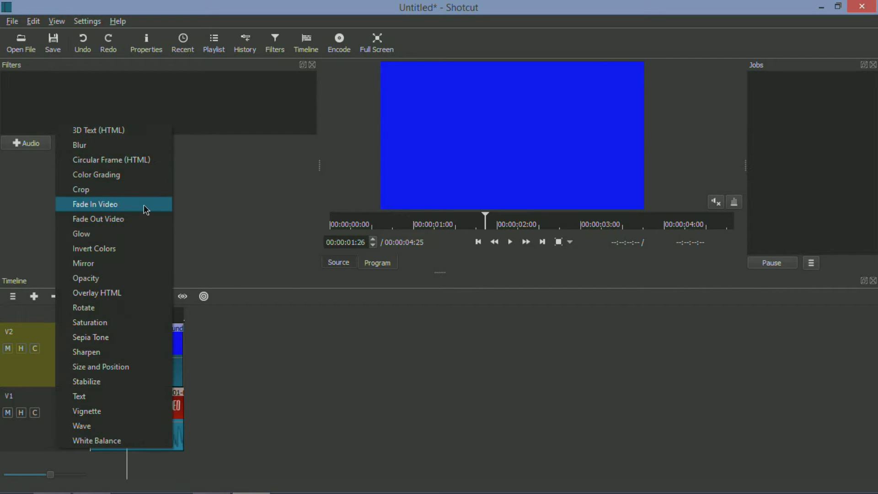
click(110, 366)
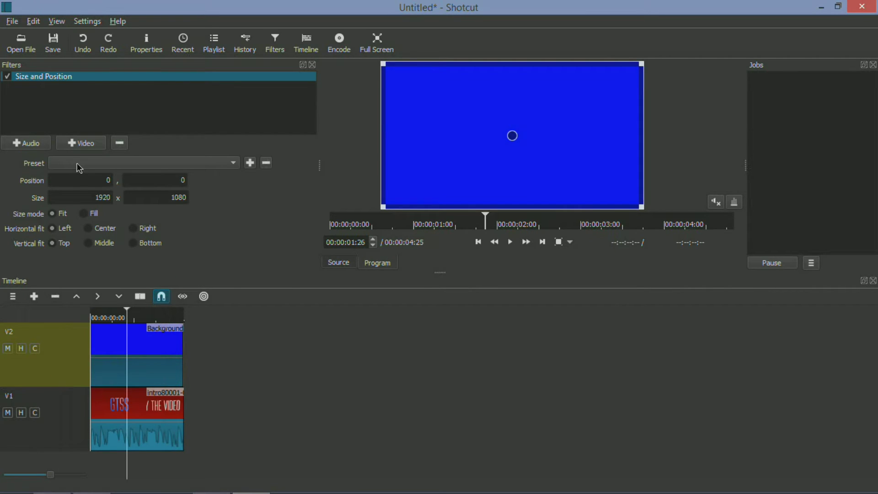
double_click(99, 197)
text(21)
key(Tab)
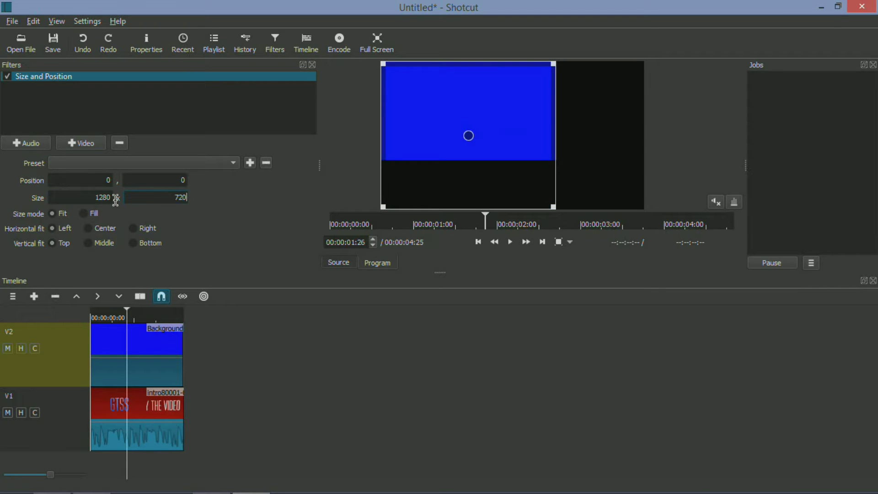
Place the blue inset in the bottom-right corner with the Bottom Right preset.
click(177, 164)
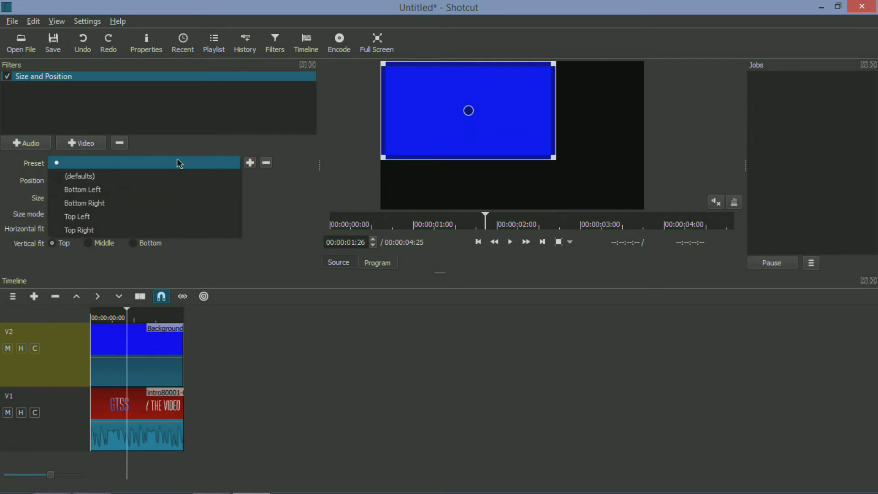
click(312, 204)
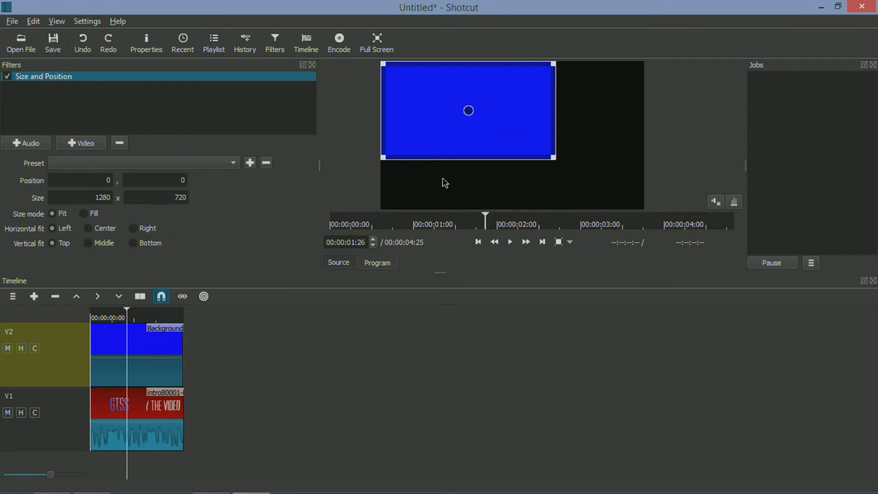
drag(472, 108, 533, 145)
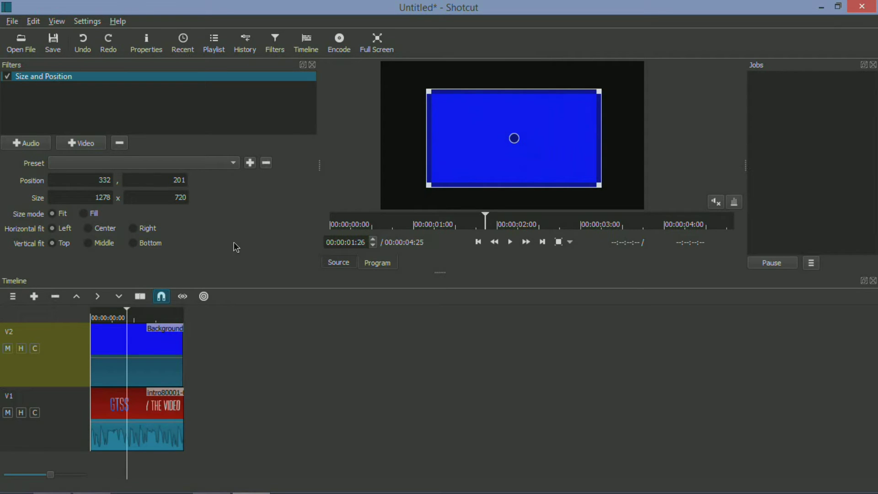
click(221, 165)
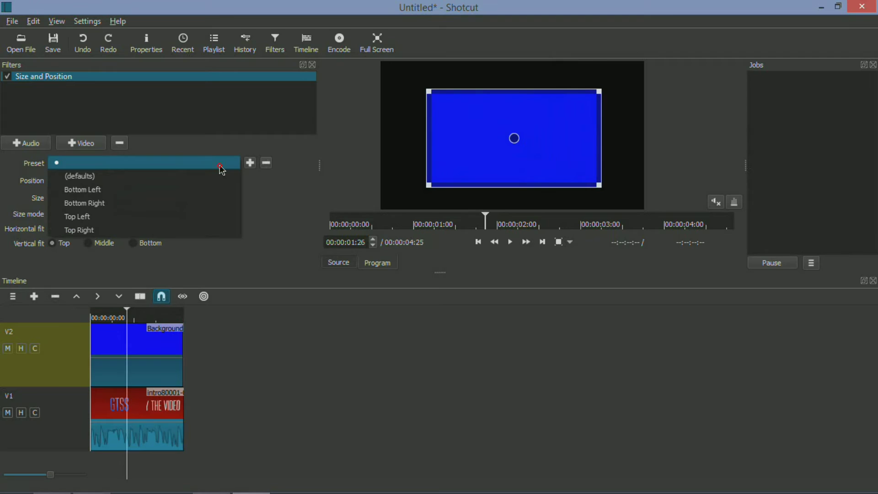
click(265, 273)
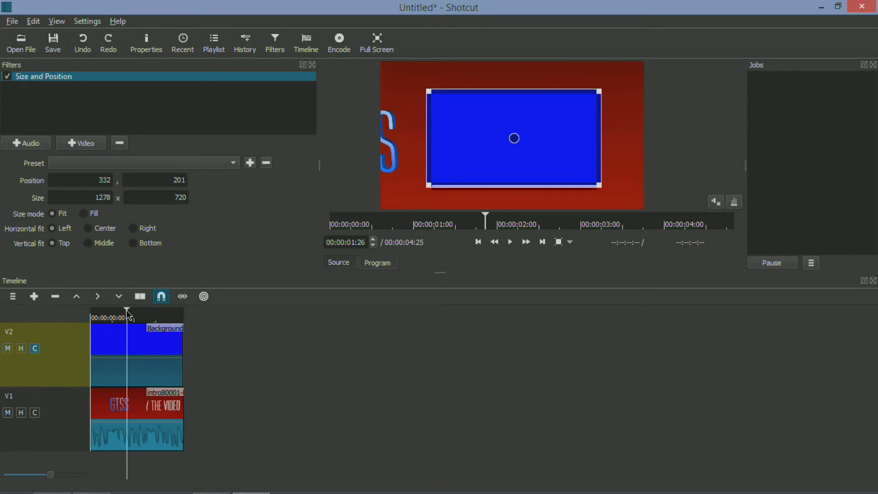
key(Left)
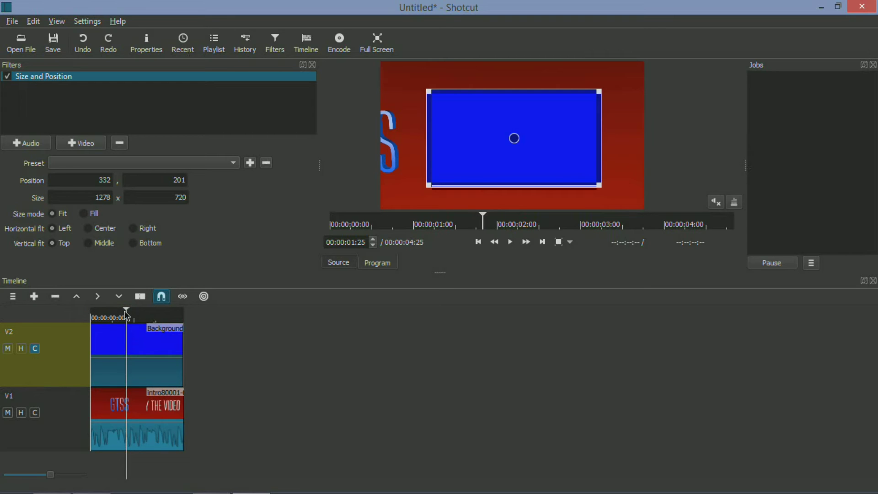
key(Home)
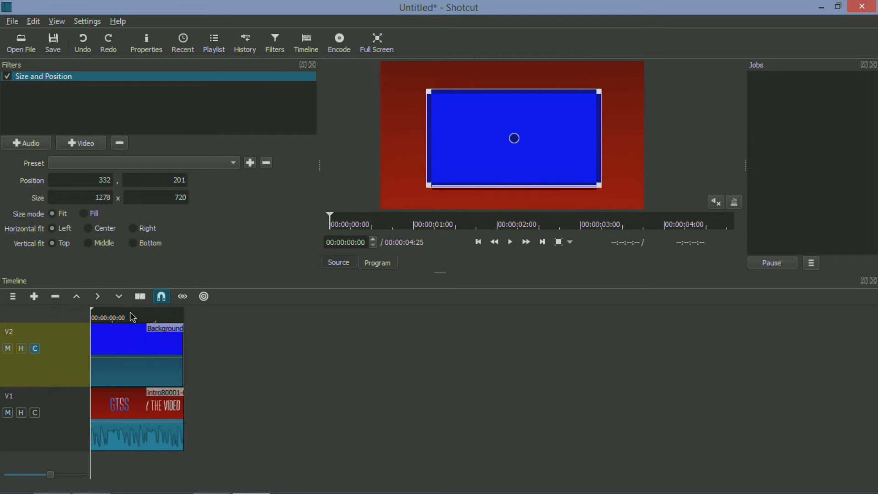
click(104, 165)
click(99, 203)
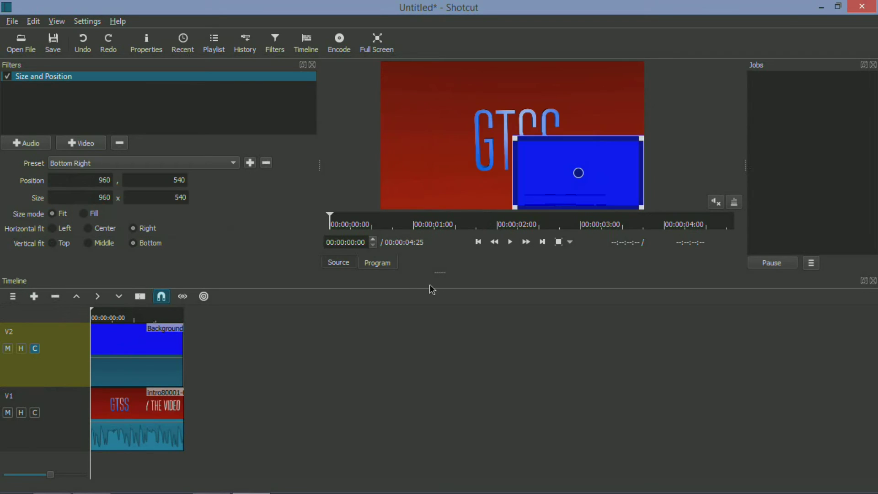
Play the composite from the start to check the bottom-right inset.
click(140, 319)
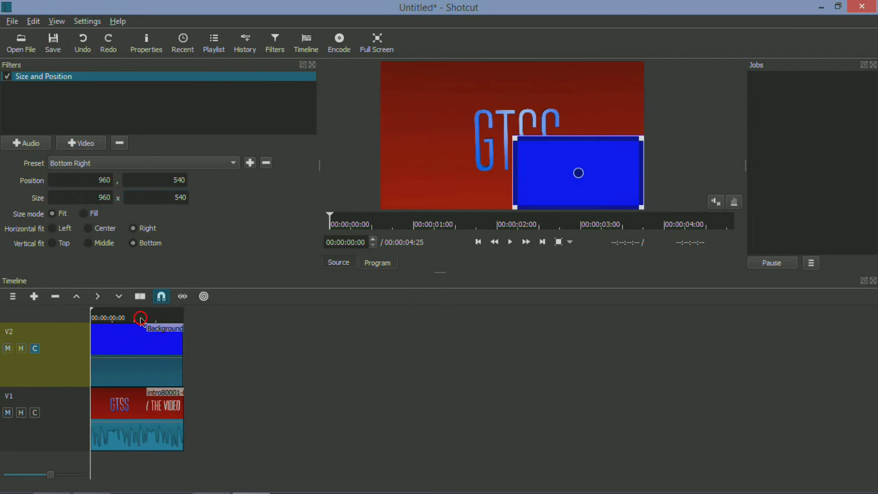
click(94, 318)
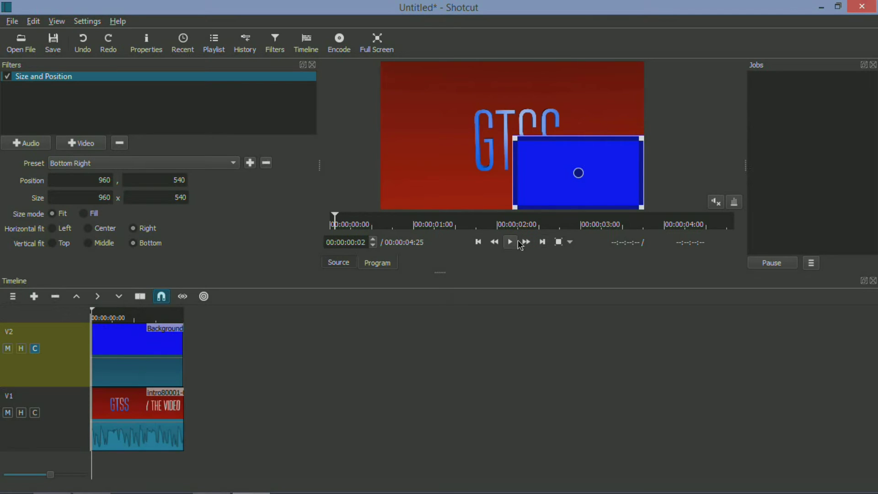
click(511, 242)
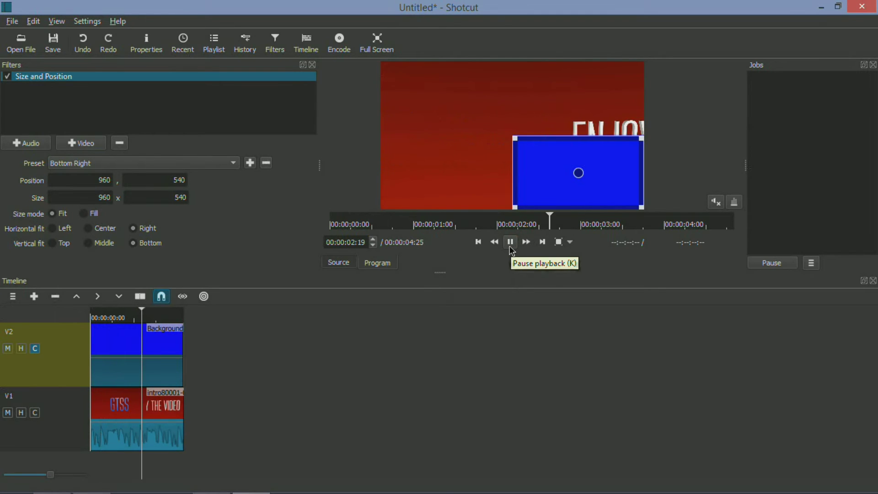
click(510, 247)
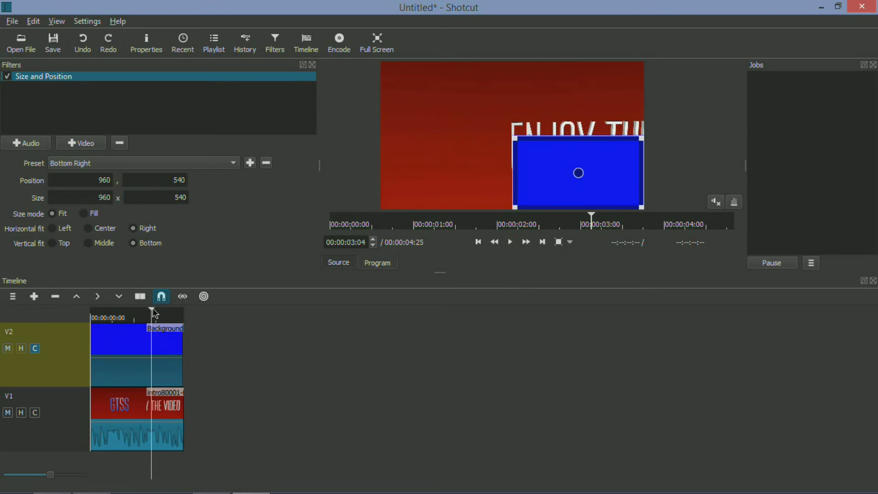
Split the Background clip at 00:00:01:21.
key(Right)
key(Right)
key(Home)
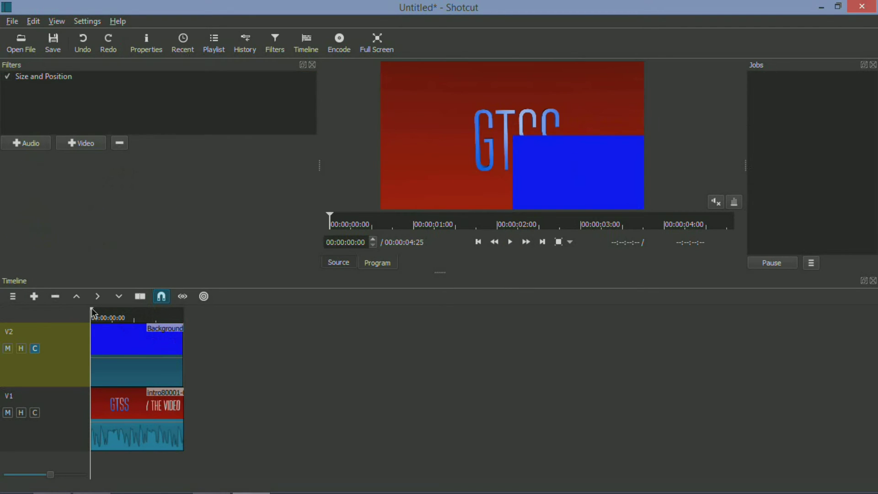
key(Right)
key(Page_Down)
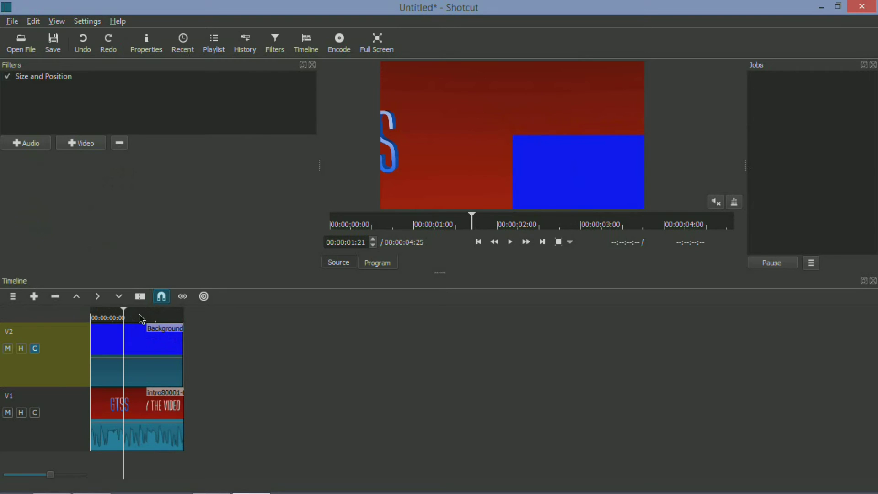
click(141, 297)
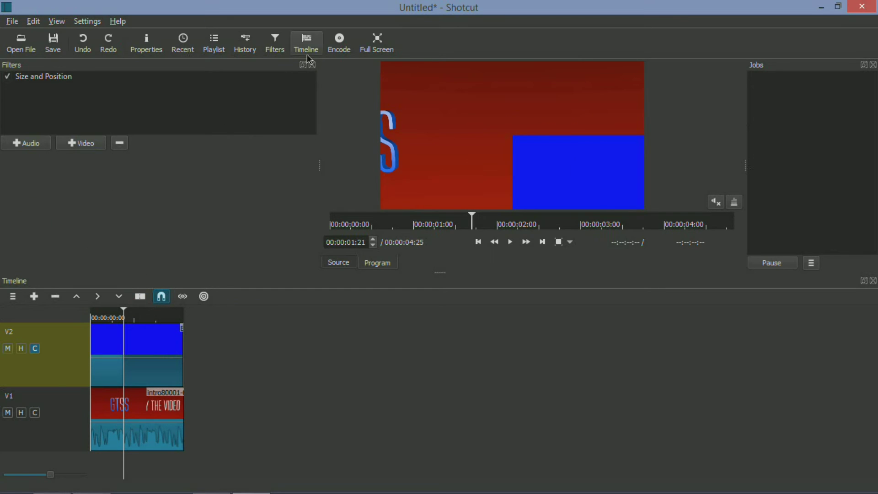
Choose the DNxHD (atsc_1080p_30) export preset.
click(343, 53)
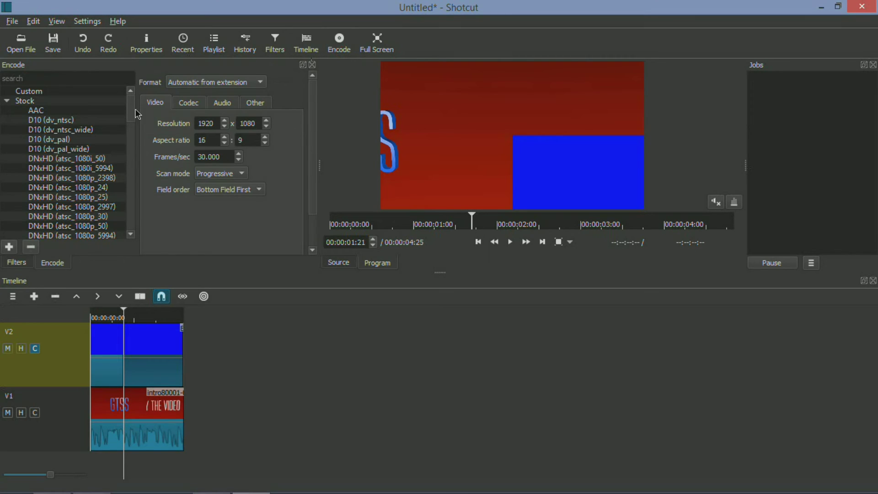
mouse_move(131, 114)
mouse_down()
mouse_move(131, 227)
mouse_move(139, 98)
mouse_move(139, 117)
mouse_up()
click(123, 208)
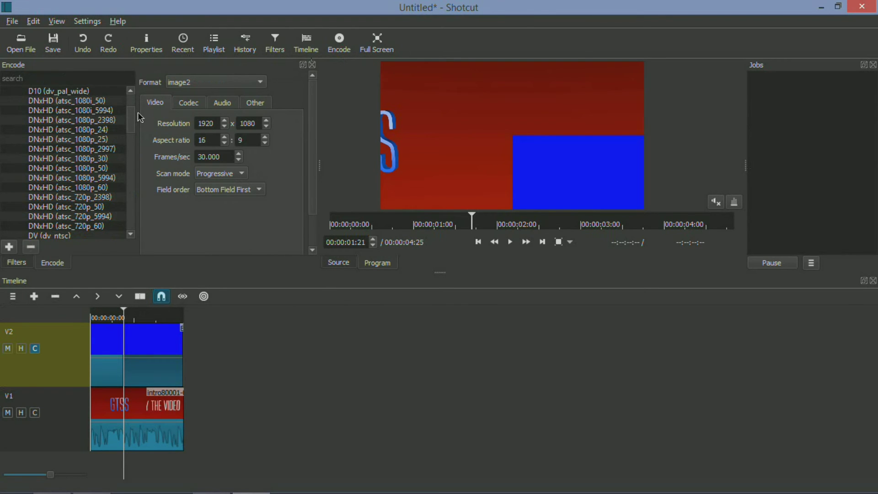
click(105, 159)
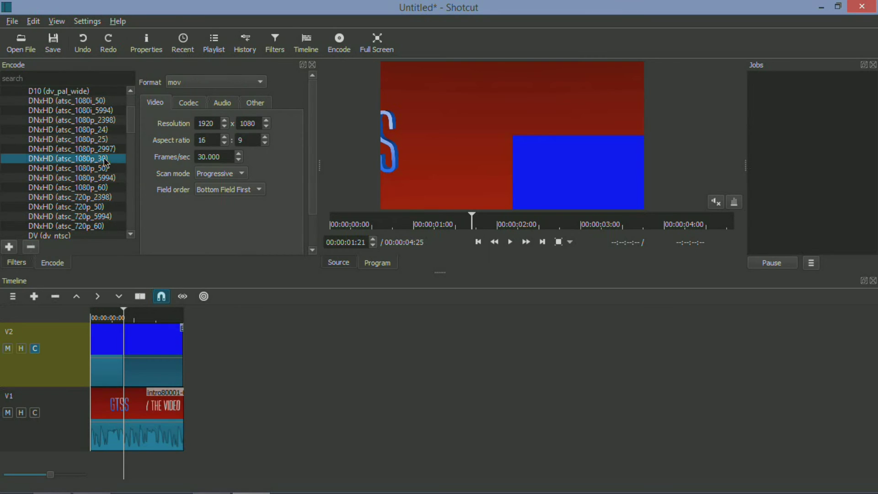
Set the export audio codec to aac.
click(197, 107)
click(165, 106)
click(213, 105)
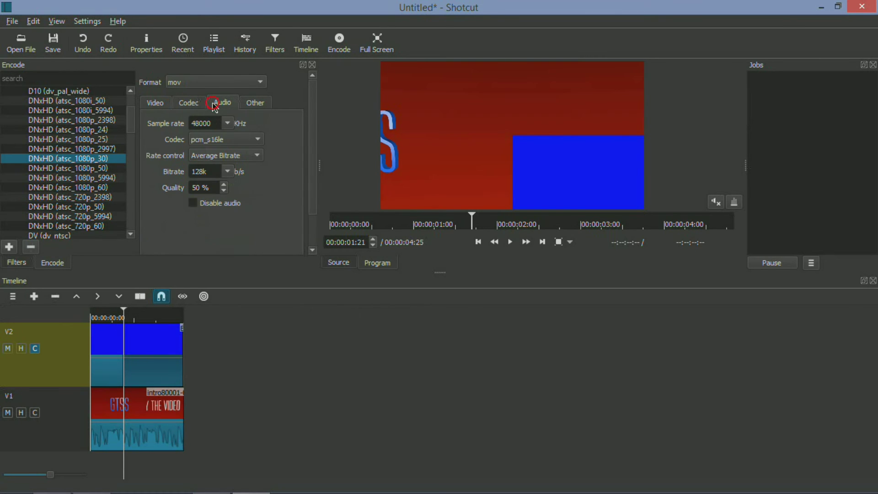
click(214, 140)
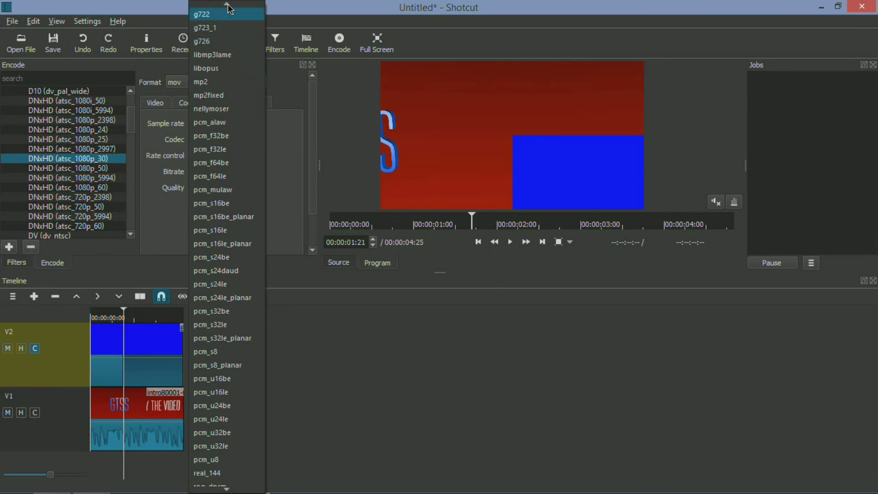
mouse_move(227, 5)
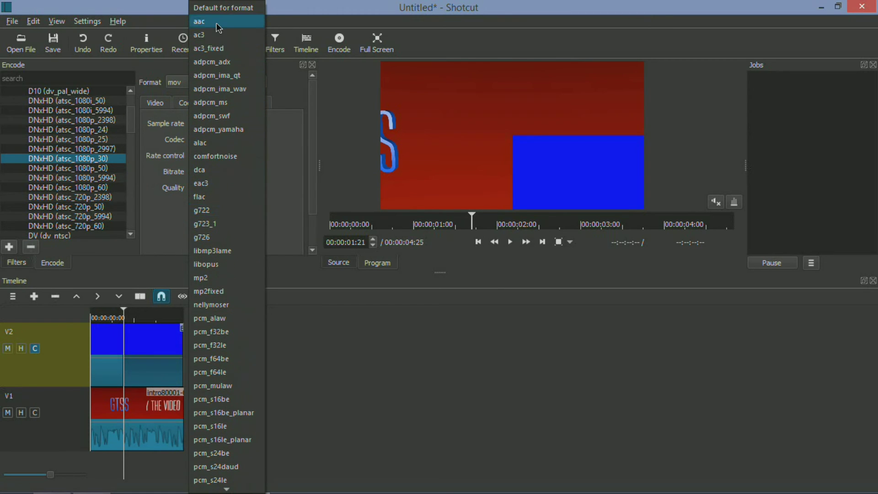
click(216, 22)
Confirm dnxhd video at 1920x1080, 30 fps, then minimize Shotcut.
click(192, 104)
click(208, 124)
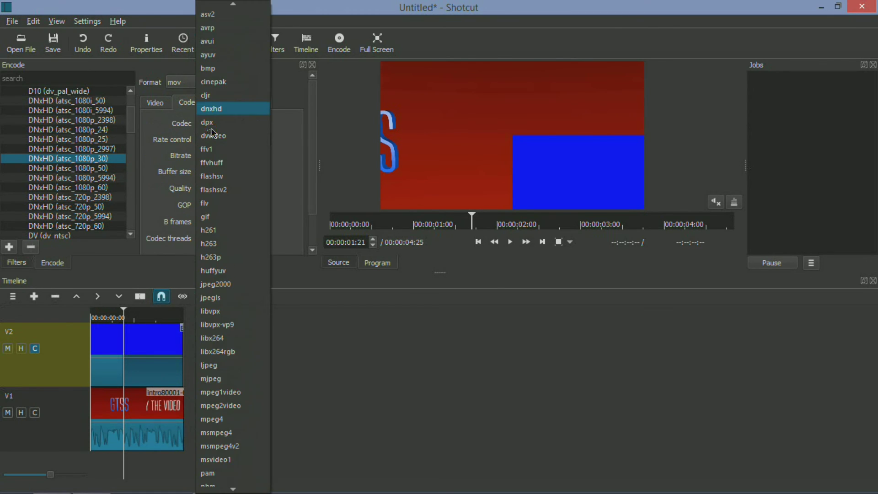
click(223, 115)
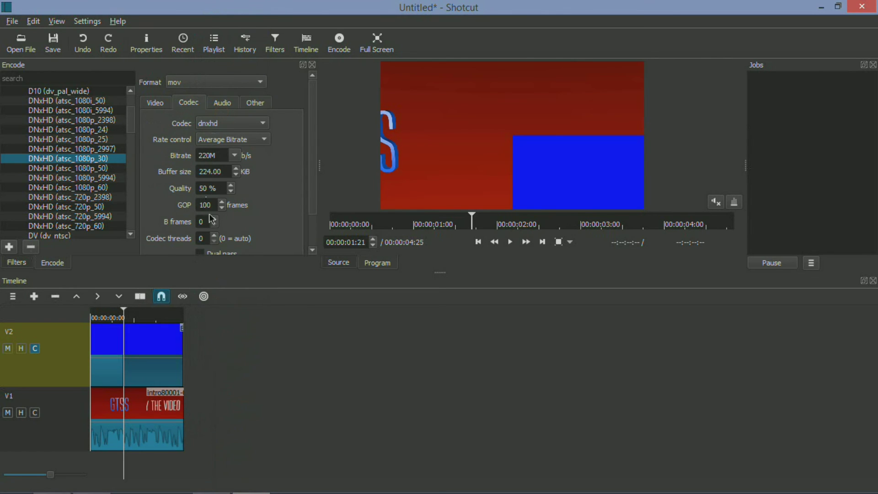
scroll(223, 254, down, 3)
scroll(222, 254, up, 3)
click(155, 104)
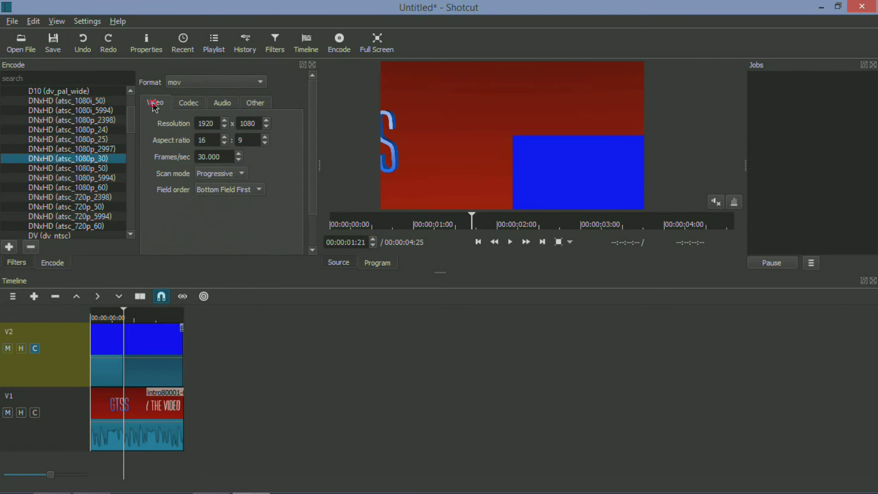
scroll(193, 198, down, 3)
scroll(229, 171, up, 3)
click(202, 107)
scroll(173, 128, down, 3)
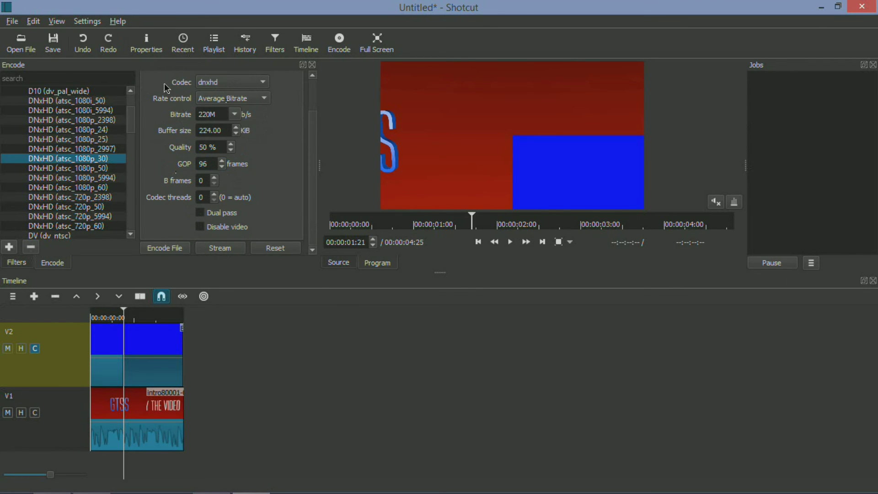
click(821, 6)
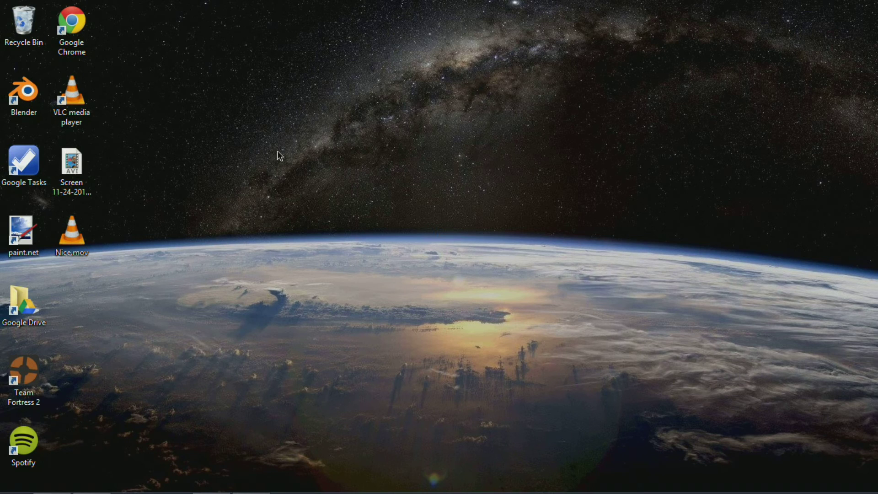
Play the exported Nice.mov from the desktop in VLC.
double_click(75, 250)
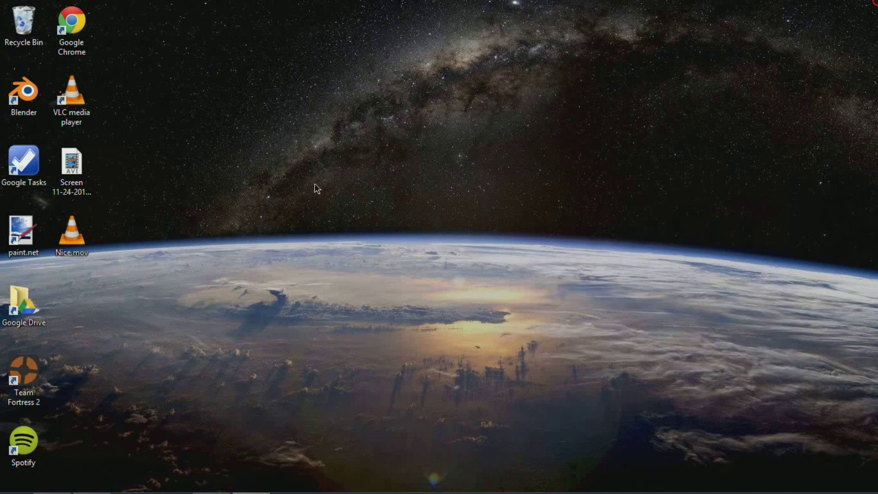
Verify in Nice.mov's Details properties it is 1920x1080 at 30 fps, then return to Shotcut.
right_click(78, 218)
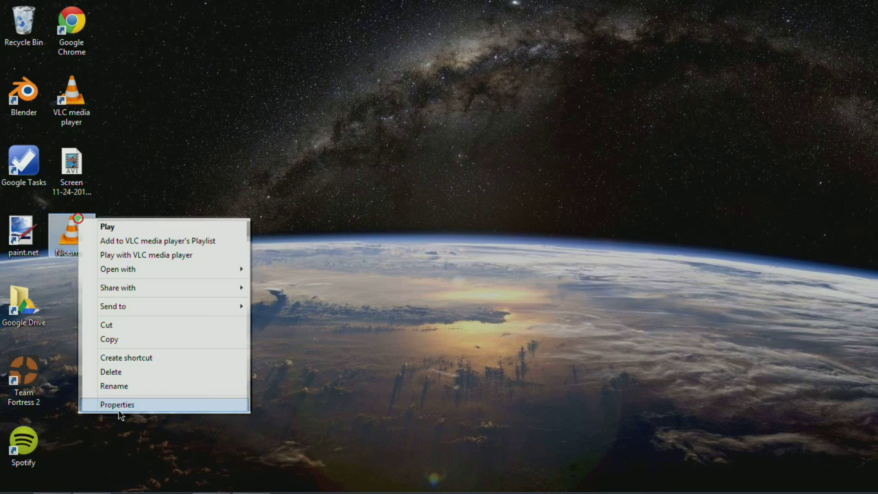
click(118, 410)
click(169, 194)
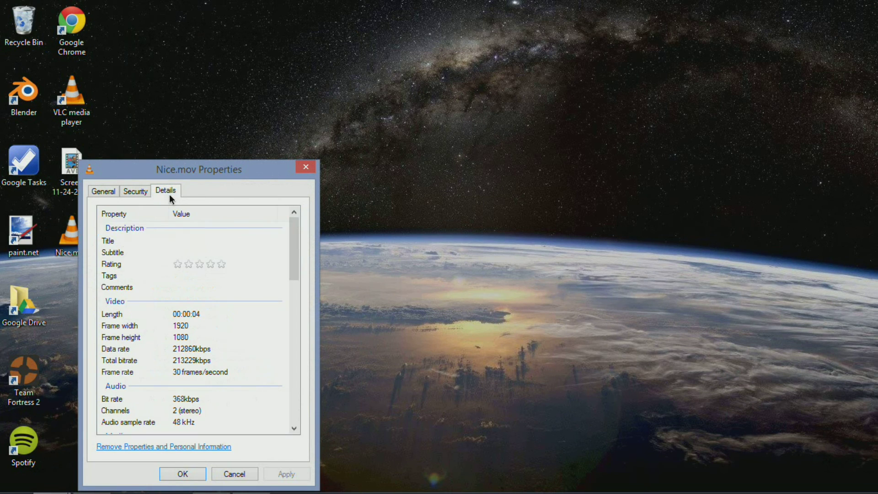
click(178, 326)
click(181, 335)
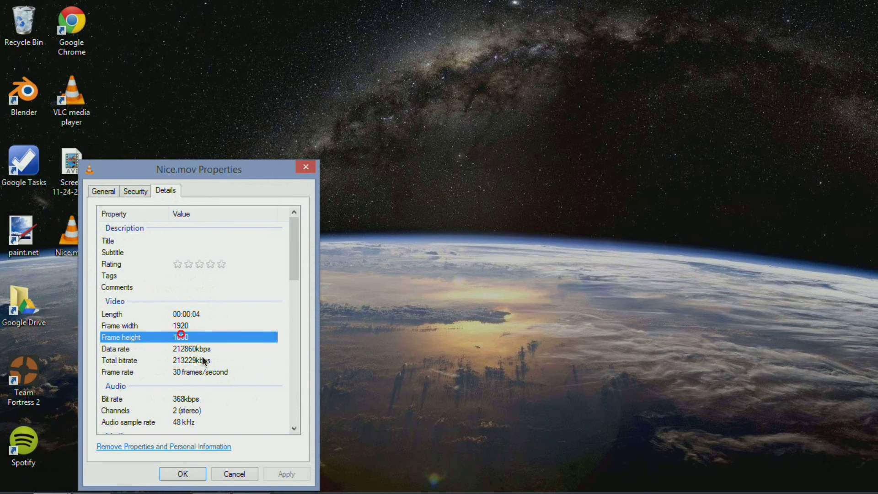
click(193, 373)
click(303, 165)
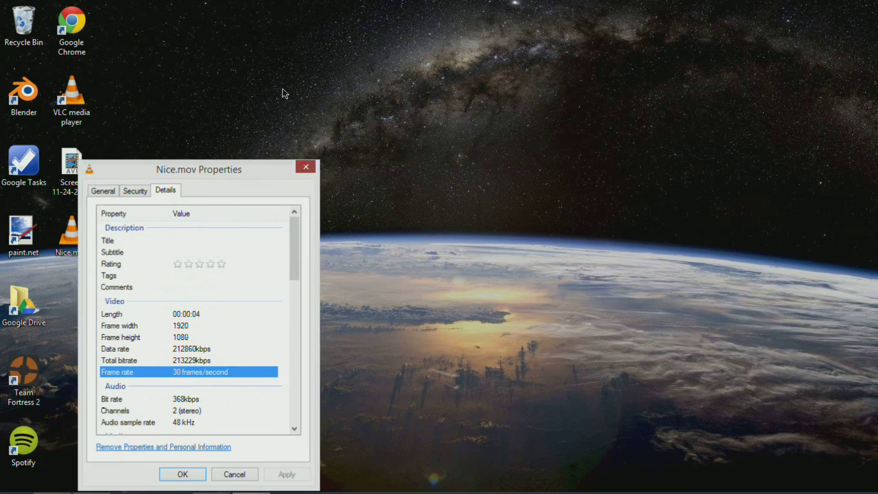
key(alt+Tab)
key(Tab)
key(Tab)
key(Tab)
key(Tab)
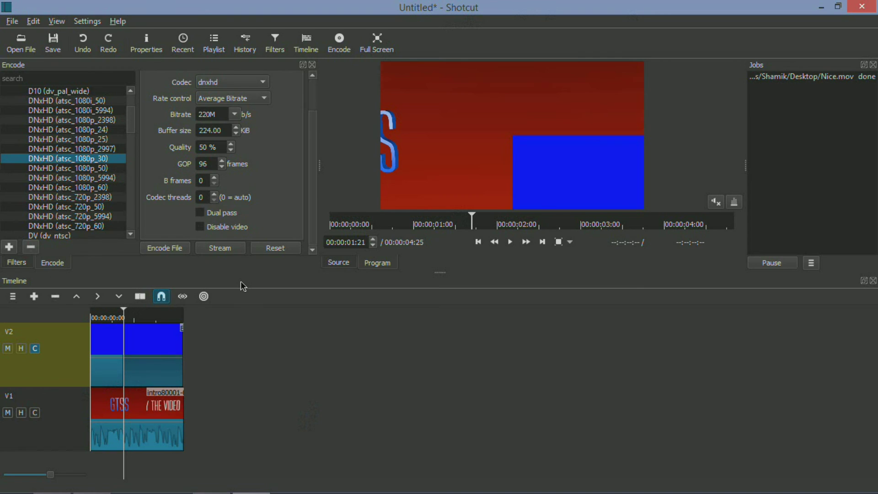
Scroll the Encode panel to the top and put the playhead at 00:00:03:19.
drag(313, 169, 317, 122)
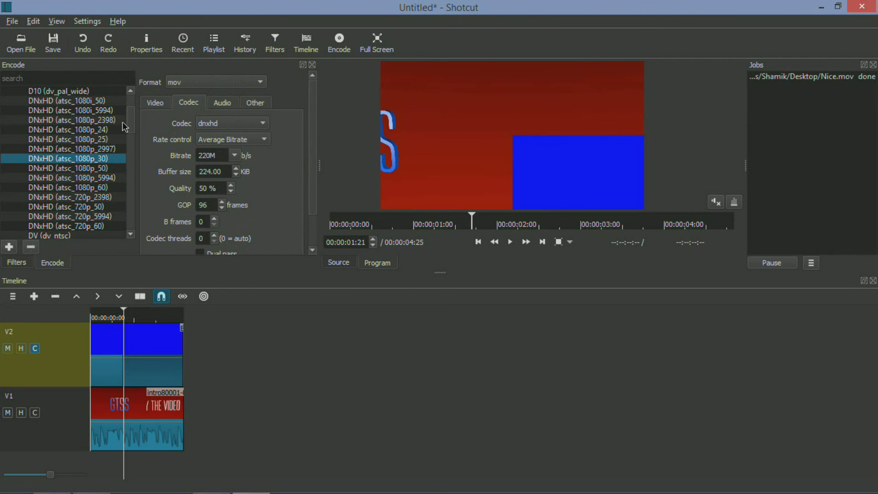
mouse_move(132, 126)
mouse_down()
mouse_move(131, 151)
mouse_move(130, 113)
mouse_up()
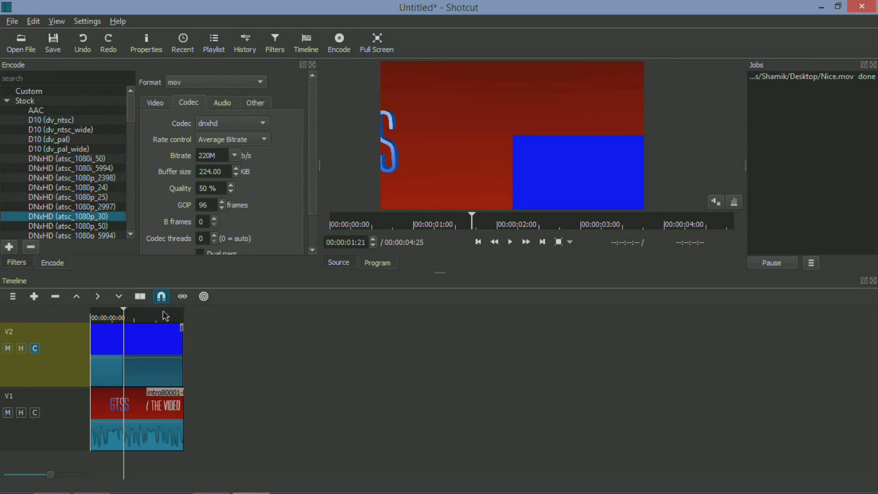
click(182, 296)
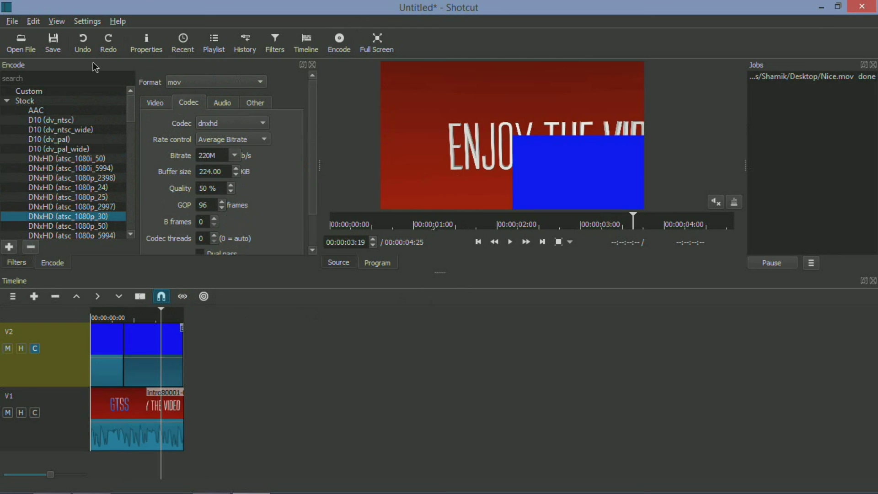
Save the project on the Desktop as Mynextvideo.mlt, then minimize Shotcut and restore its window.
click(12, 21)
click(27, 96)
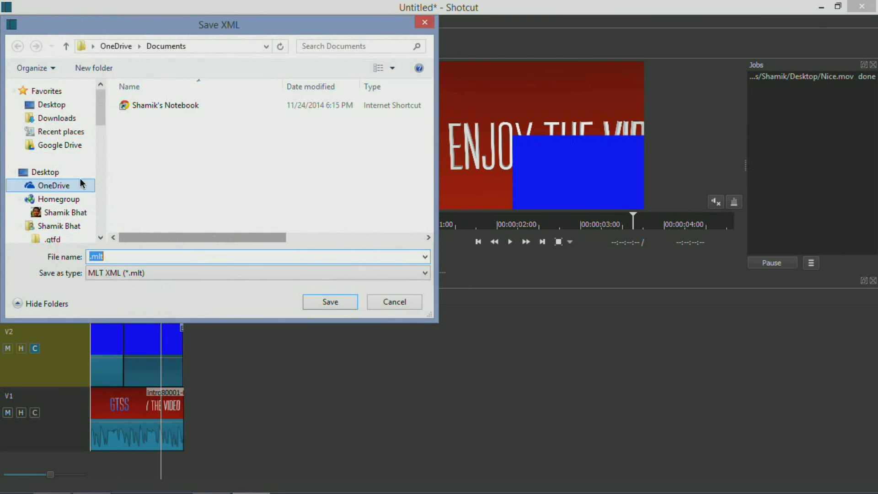
click(74, 171)
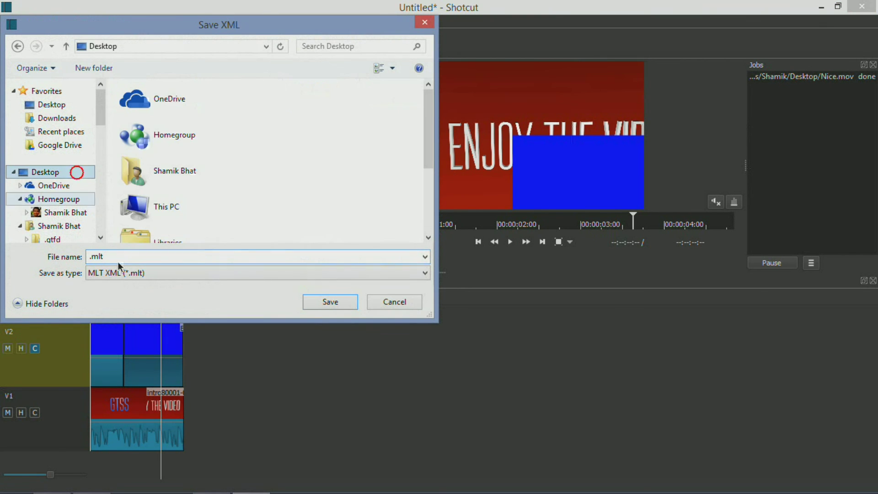
click(90, 255)
key(End)
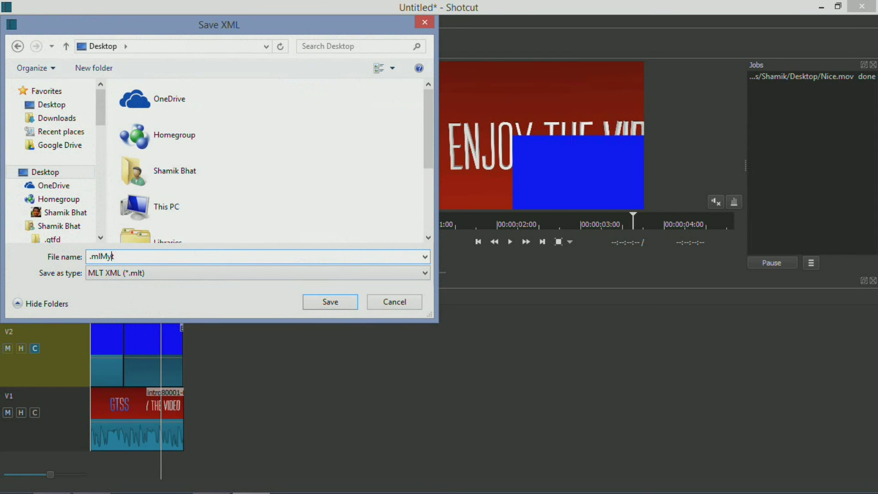
text(t)
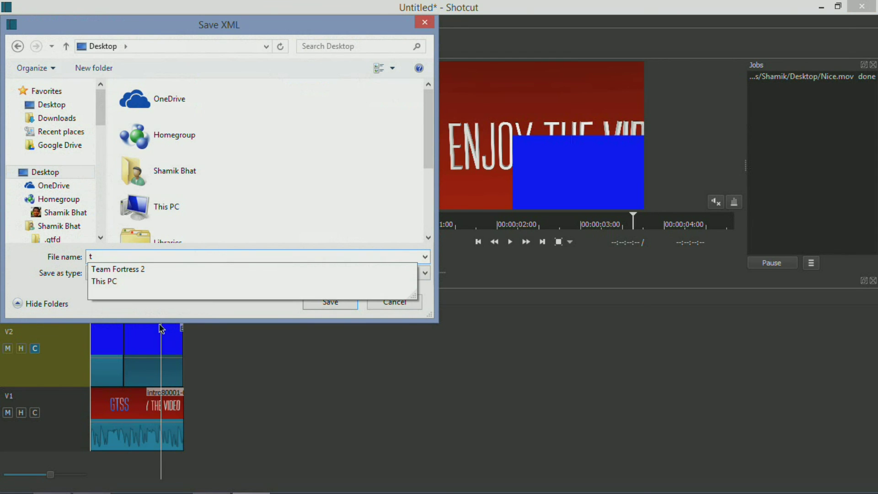
key(BackSpace)
text(Mynextvideo)
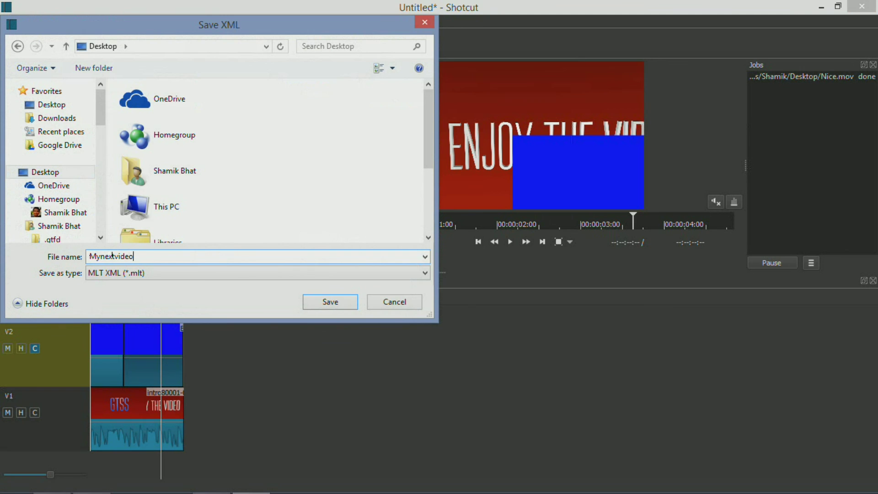
key(Return)
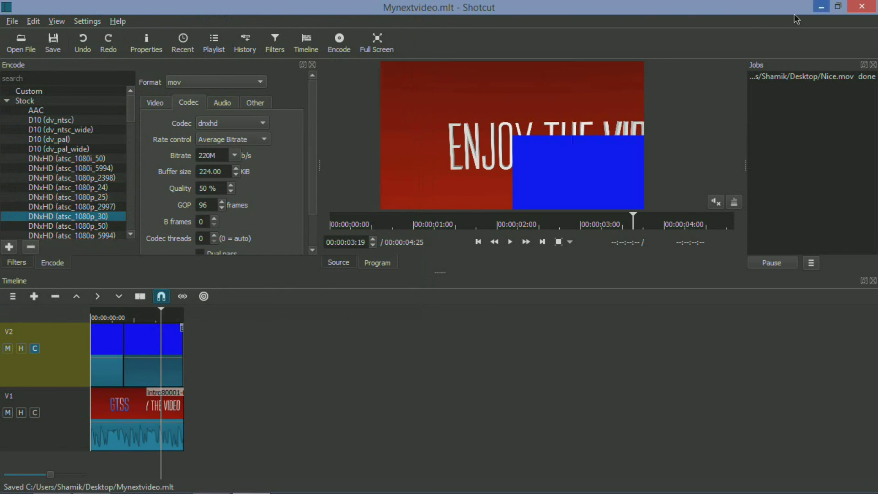
click(821, 6)
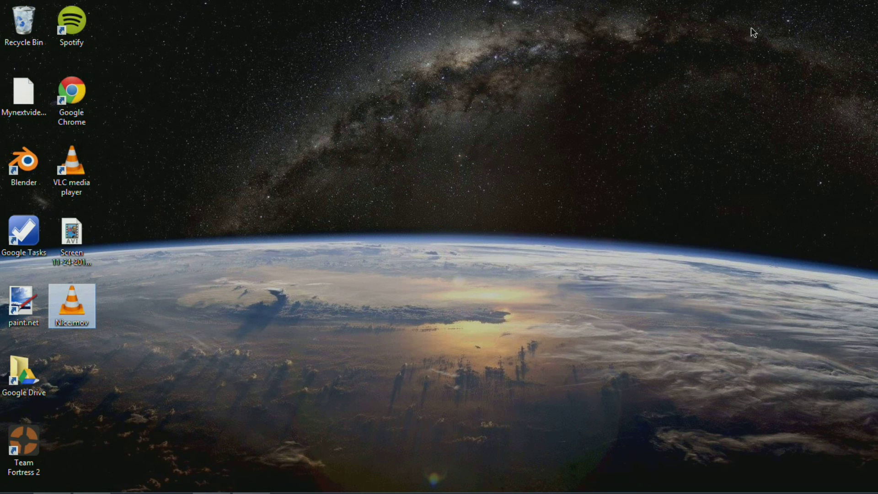
key(alt+Tab)
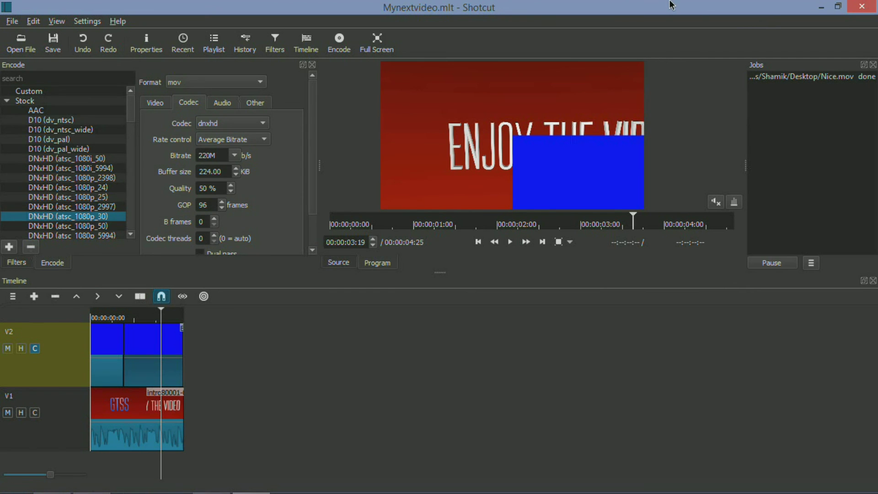